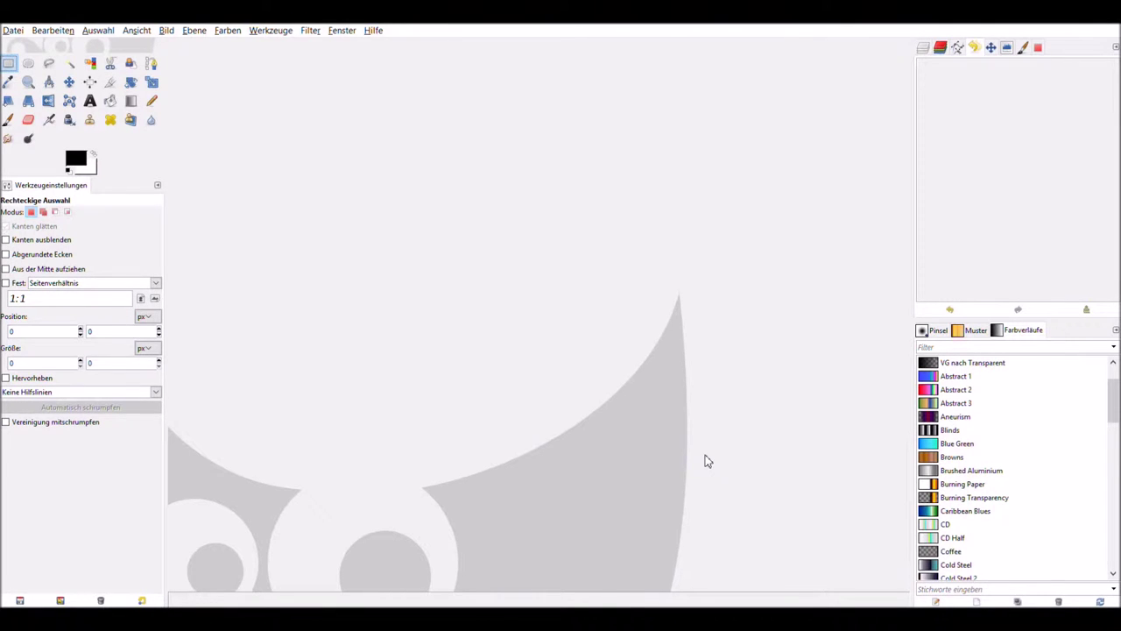
# Step: Create a new blank white image of 800 × 600 pixels with File > New
pyautogui.click(21, 31)
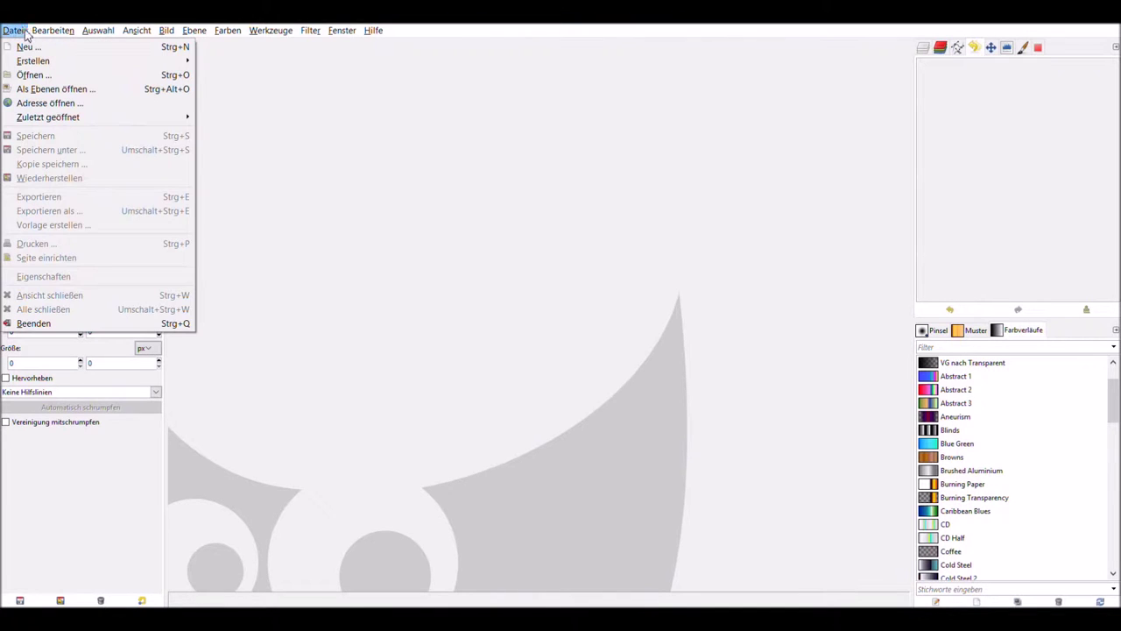
pyautogui.click(70, 47)
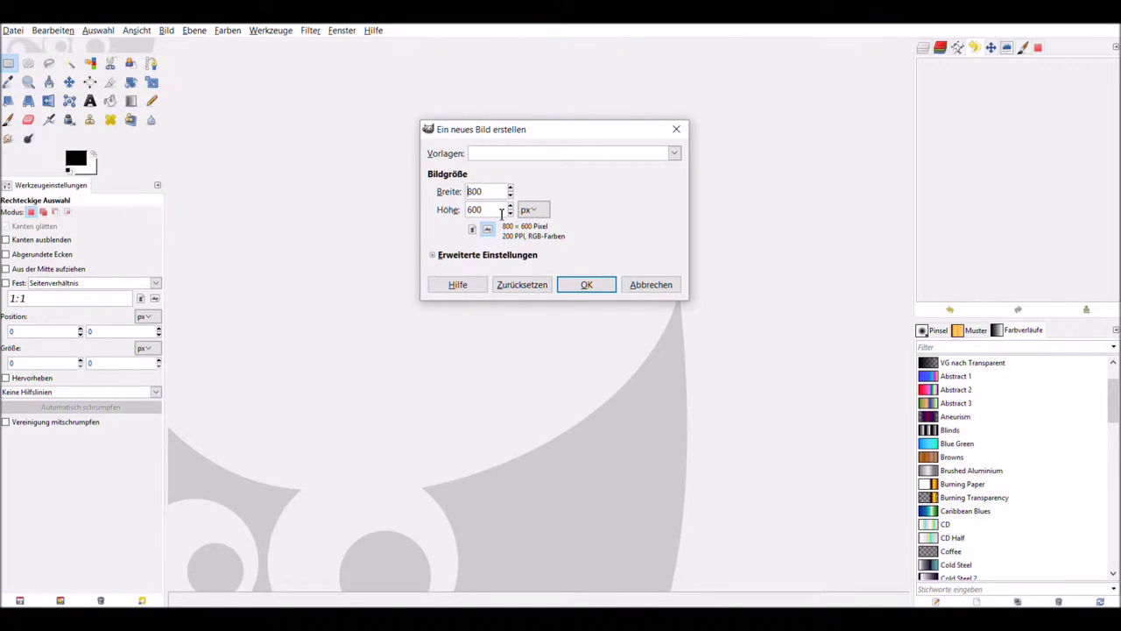
pyautogui.click(583, 282)
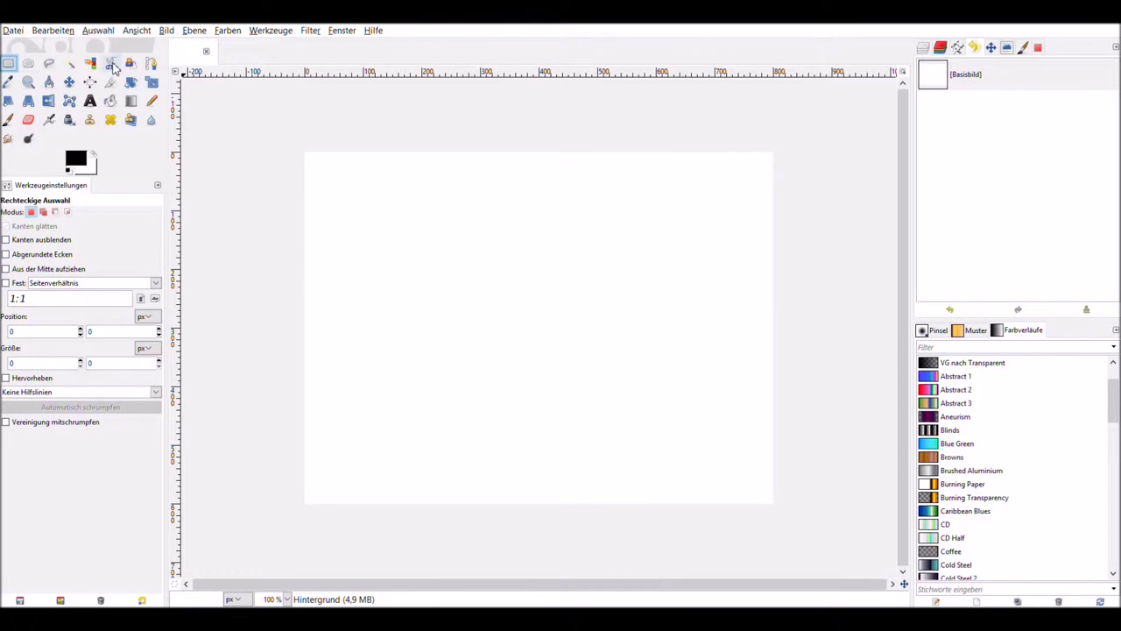
# Step: Draw a thick black row of loops across the top of the canvas with the Pencil tool
pyautogui.click(153, 103)
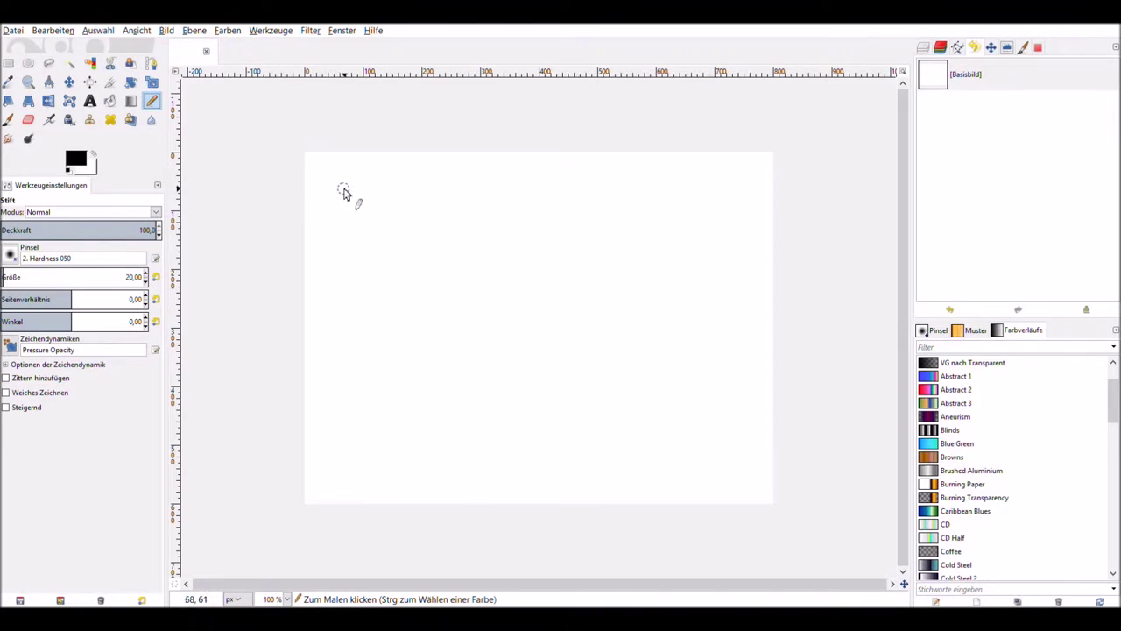
pyautogui.moveTo(352, 185)
pyautogui.mouseDown()
pyautogui.moveTo(461, 216)
pyautogui.moveTo(440, 200)
pyautogui.moveTo(536, 185)
pyautogui.moveTo(531, 233)
pyautogui.moveTo(593, 188)
pyautogui.moveTo(590, 231)
pyautogui.moveTo(686, 200)
pyautogui.moveTo(657, 198)
pyautogui.moveTo(728, 228)
pyautogui.moveTo(721, 183)
pyautogui.moveTo(745, 220)
pyautogui.mouseUp()
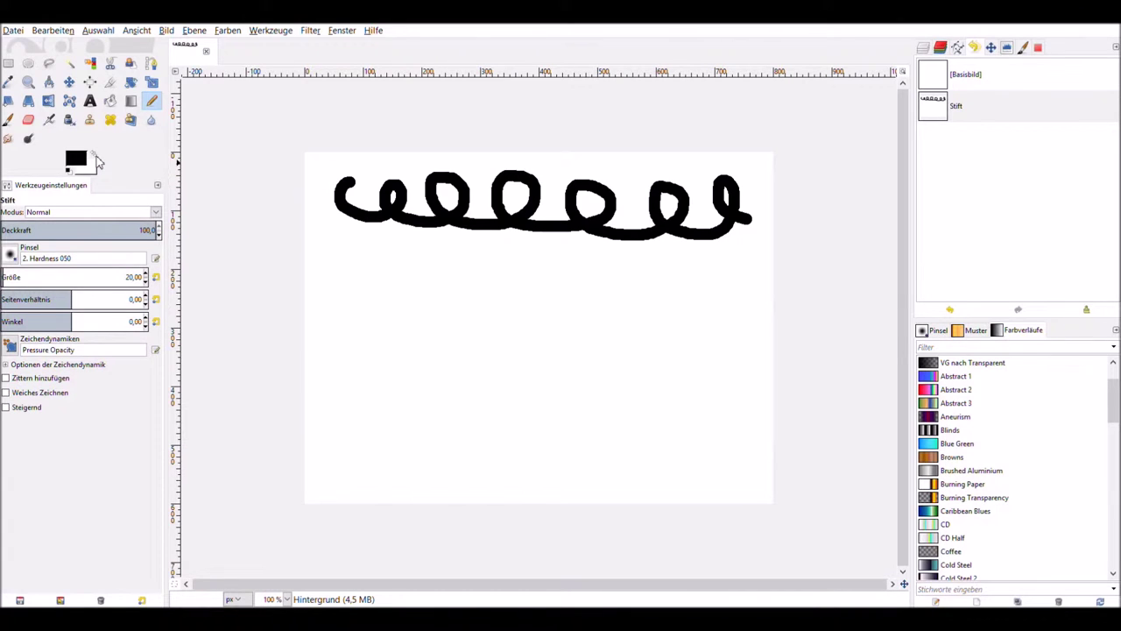
# Step: Set the foreground colour to red (f80b0b) and draw a looping red squiggle with a long tail
pyautogui.click(95, 156)
pyautogui.click(96, 156)
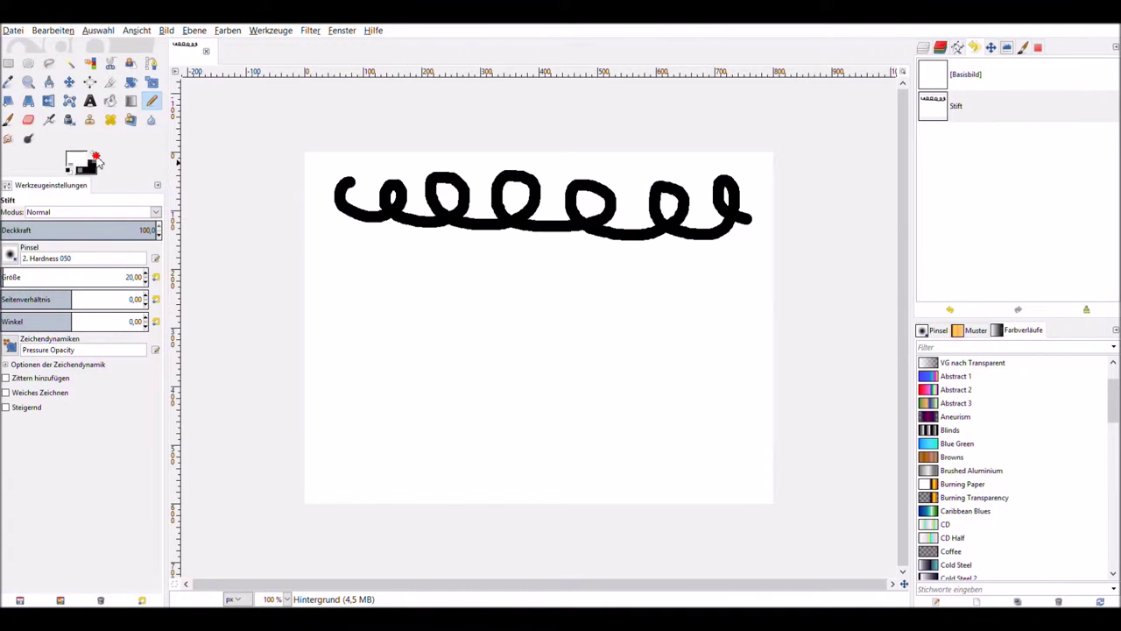
pyautogui.click(95, 156)
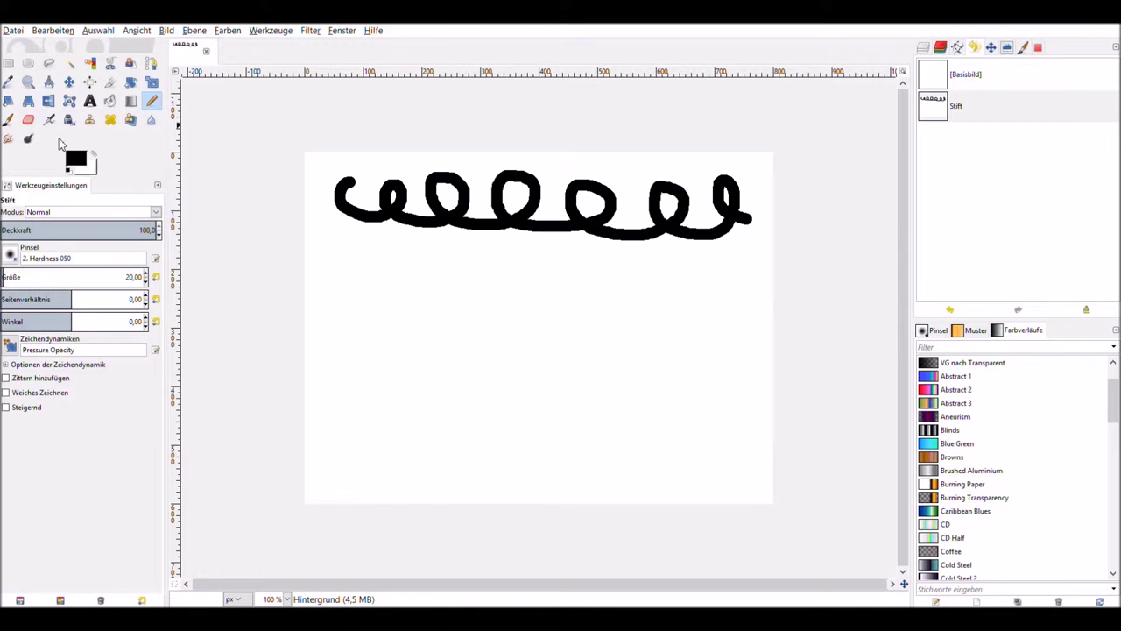
pyautogui.click(76, 161)
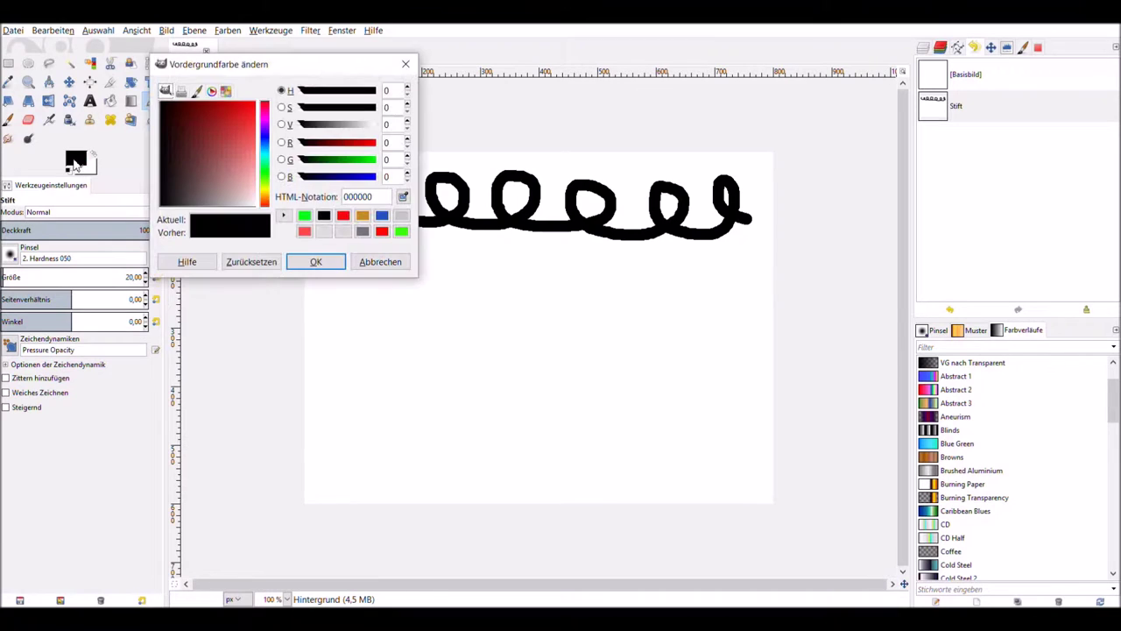
pyautogui.moveTo(291, 70); pyautogui.dragTo(438, 169)
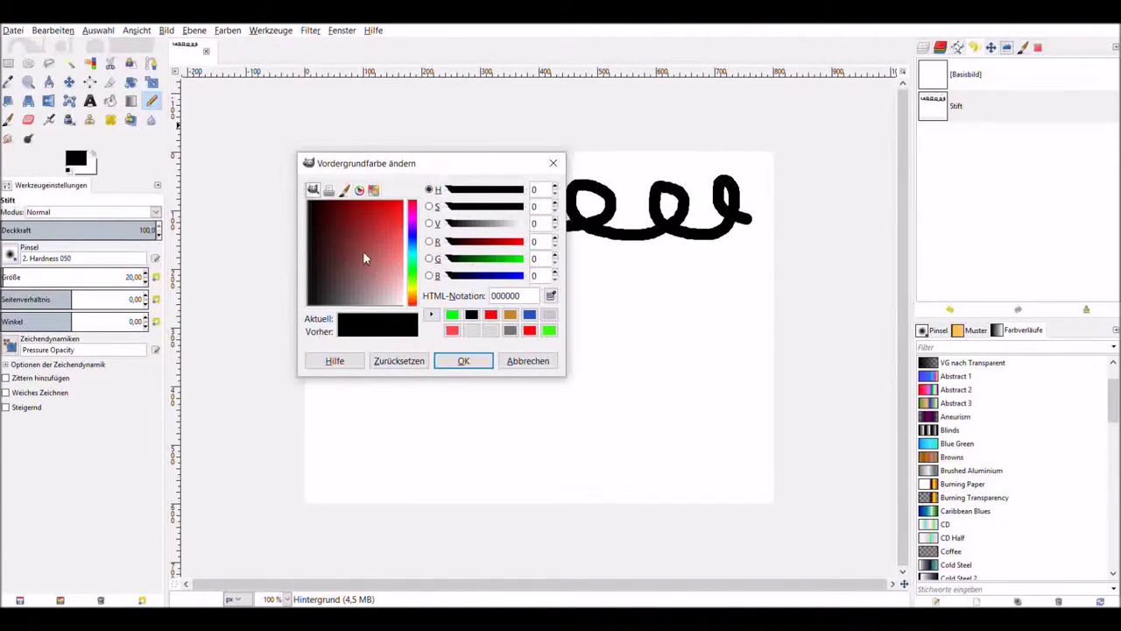
pyautogui.moveTo(371, 240); pyautogui.dragTo(401, 210)
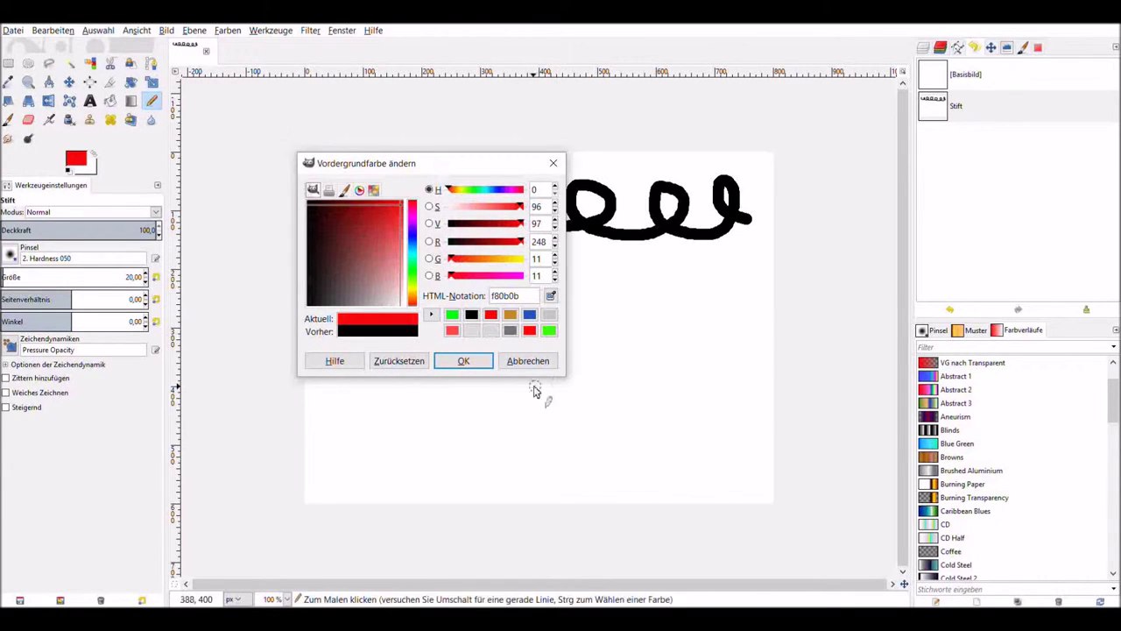
pyautogui.click(462, 360)
pyautogui.moveTo(366, 249); pyautogui.dragTo(483, 287)
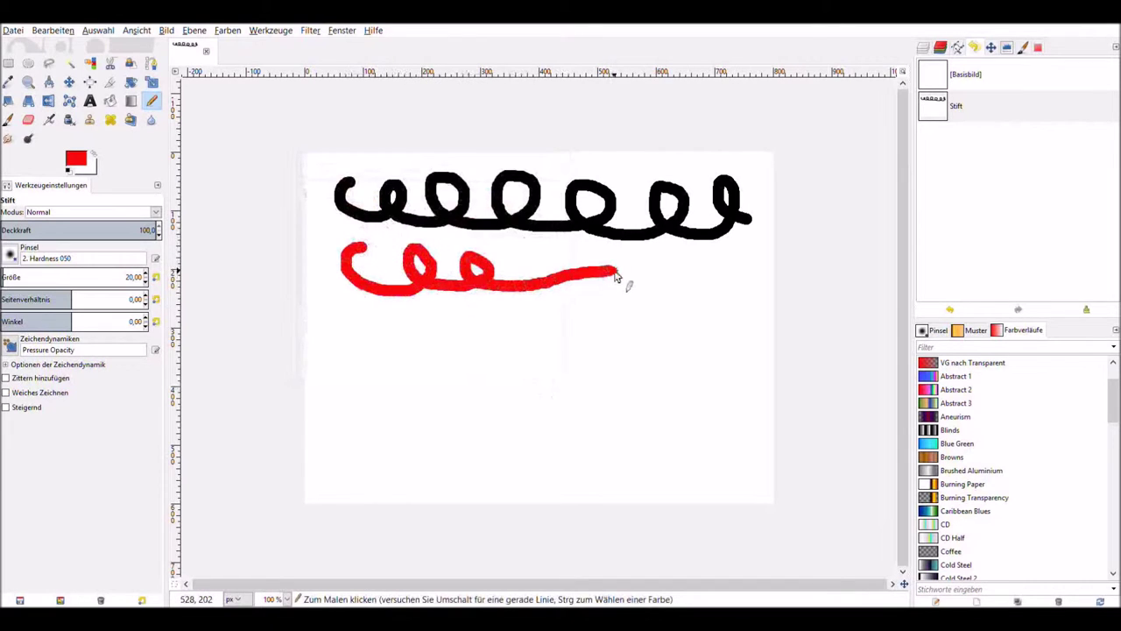
pyautogui.moveTo(482, 287); pyautogui.dragTo(698, 276)
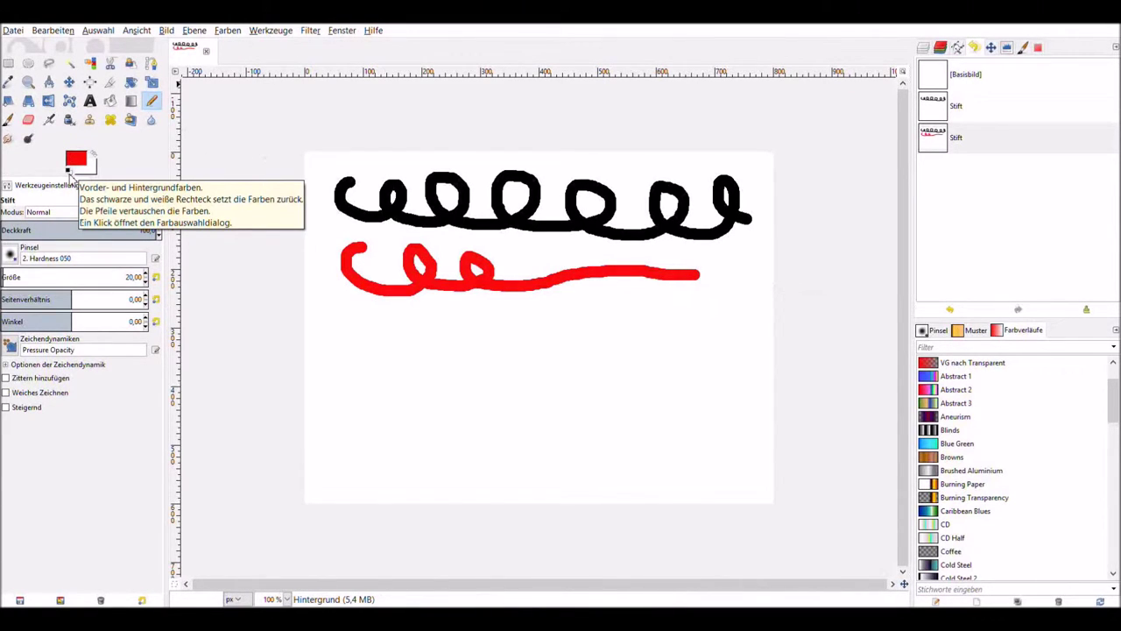
# Step: Reset the colours to black and draw a long horizontal black line under the red squiggle
pyautogui.click(70, 174)
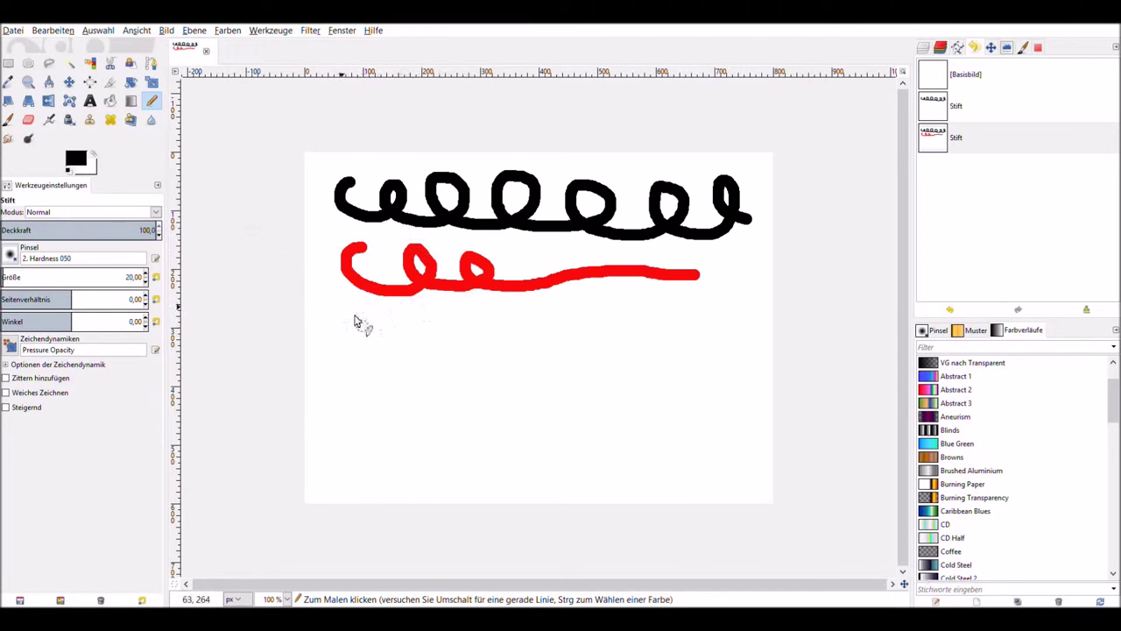
pyautogui.moveTo(343, 340); pyautogui.dragTo(732, 346)
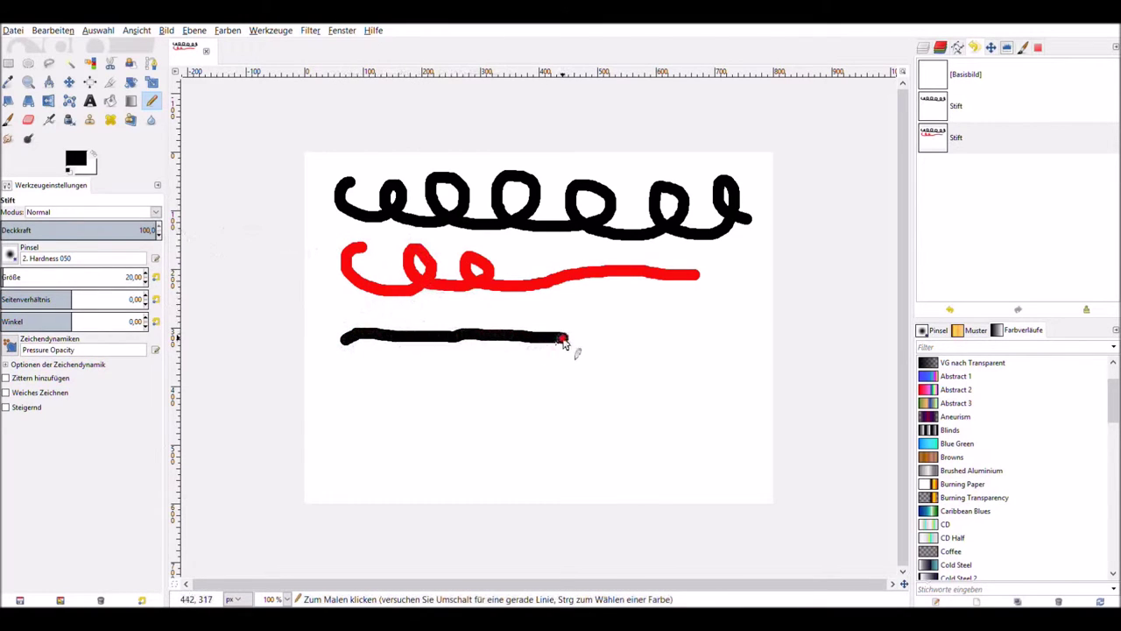
pyautogui.moveTo(733, 345); pyautogui.dragTo(752, 341)
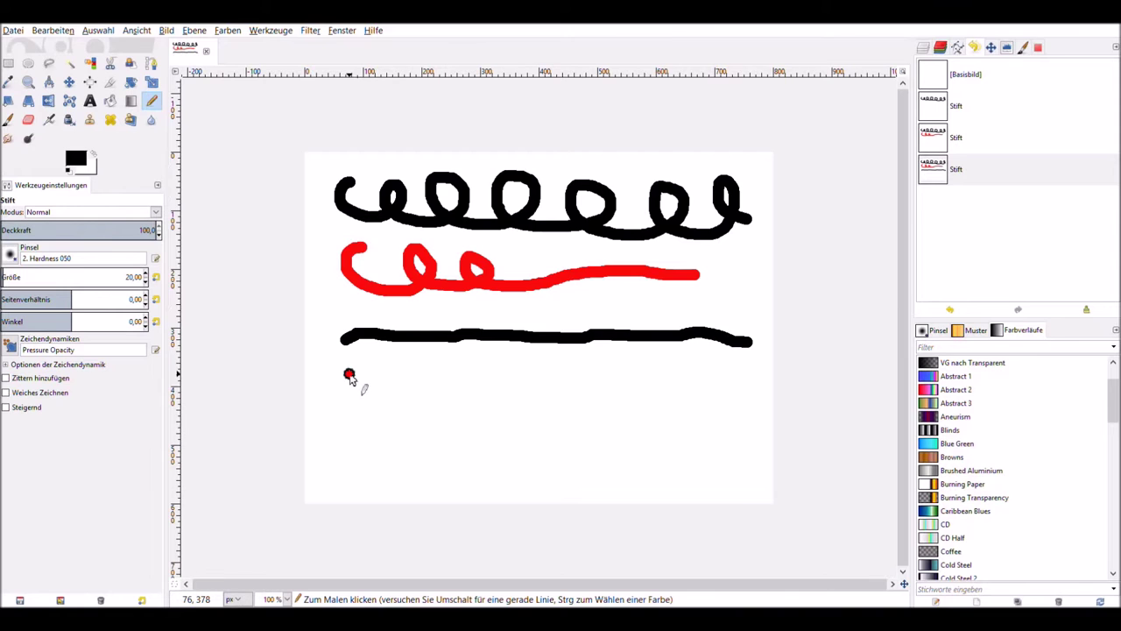
# Step: Draw two crossing straight black diagonals forming an X, then mark the rectangle's first corner
pyautogui.click(350, 376)
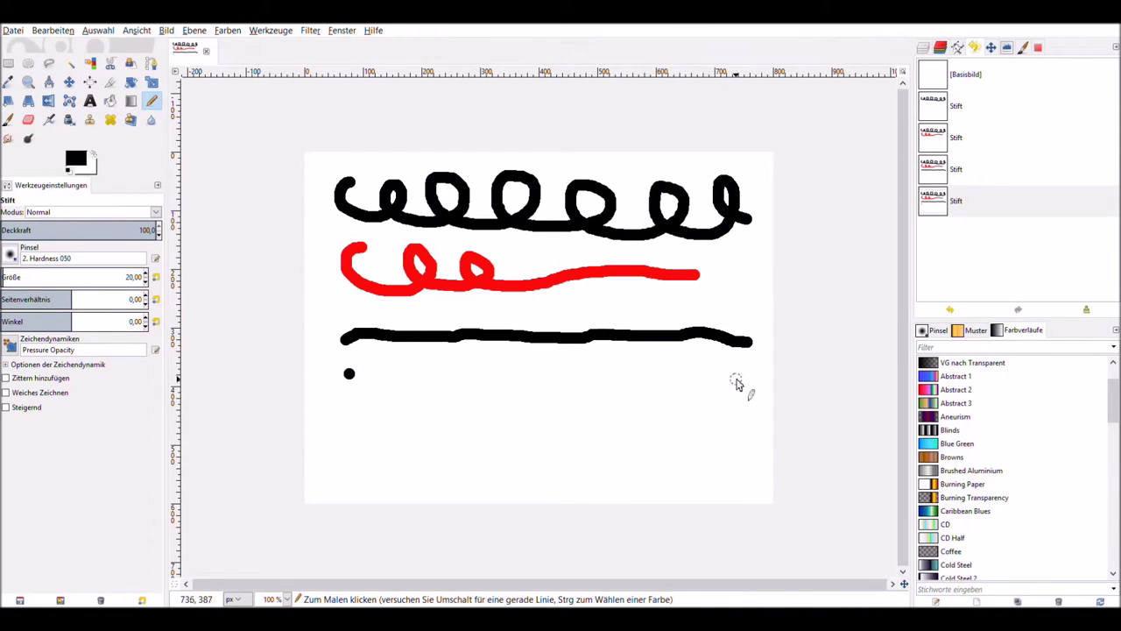
pyautogui.press('shift')
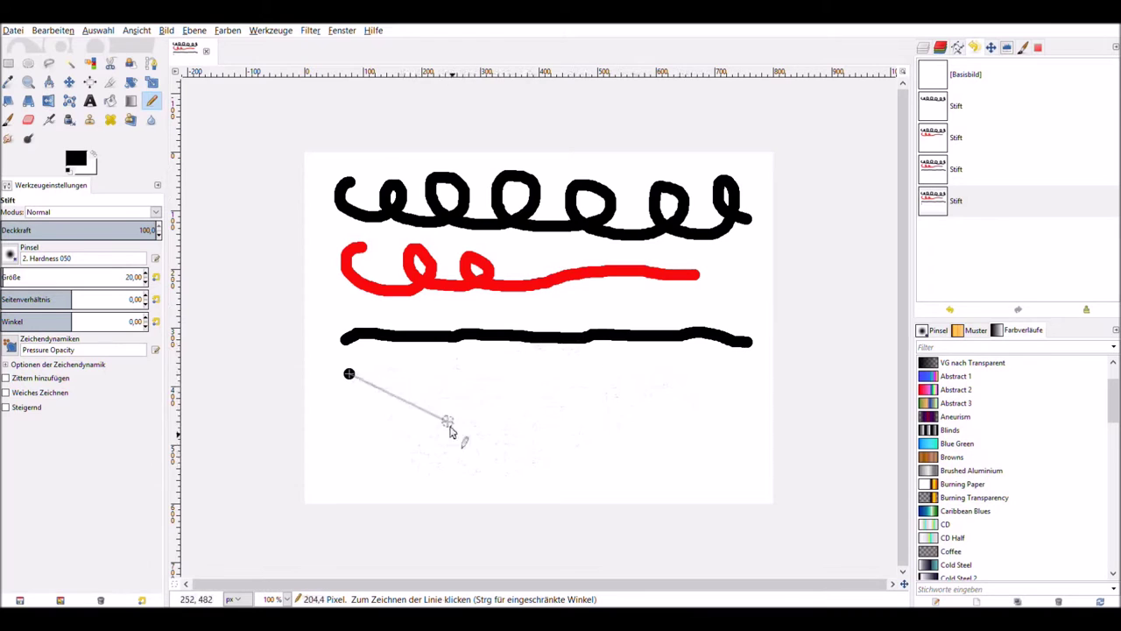
pyautogui.keyDown('shift'); pyautogui.click(517, 441); pyautogui.keyUp('shift')
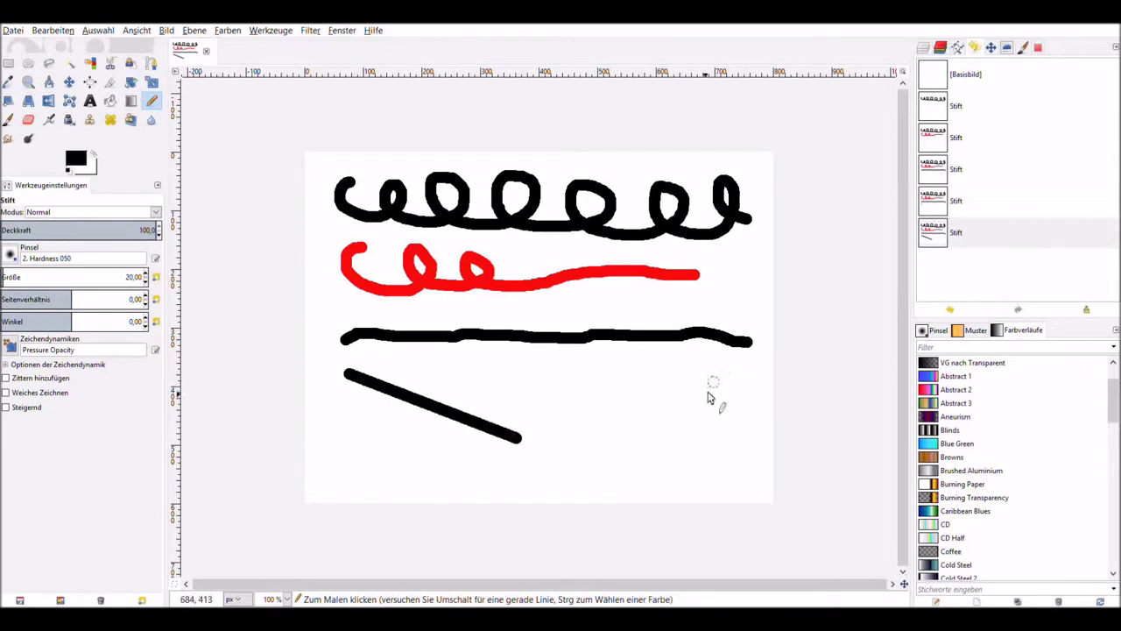
pyautogui.click(350, 442)
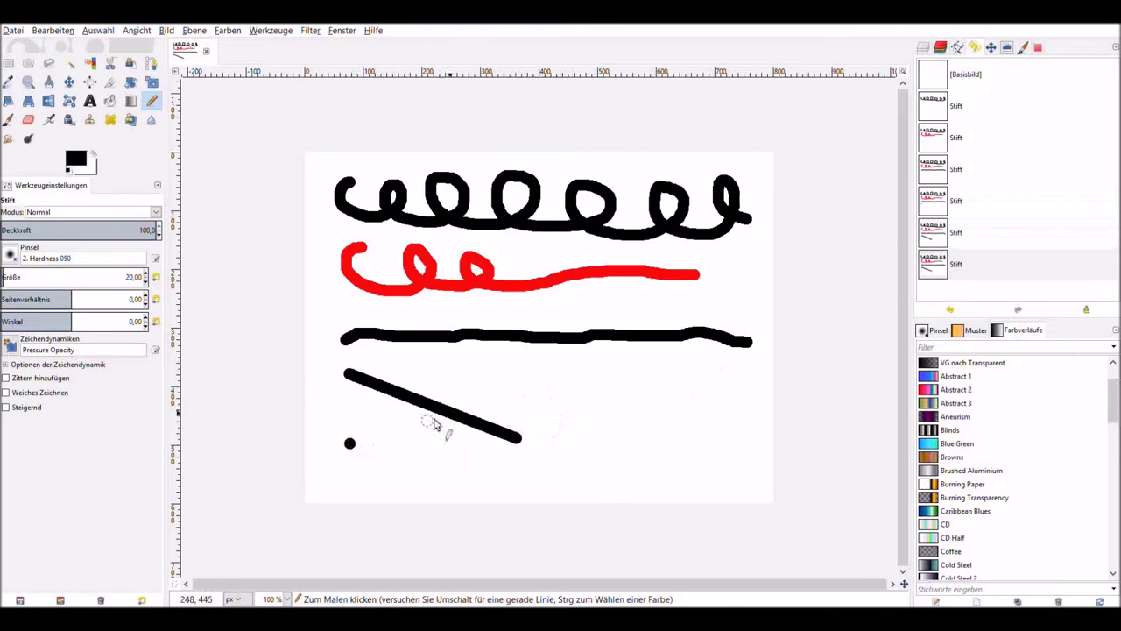
pyautogui.keyDown('shift'); pyautogui.click(514, 370); pyautogui.keyUp('shift')
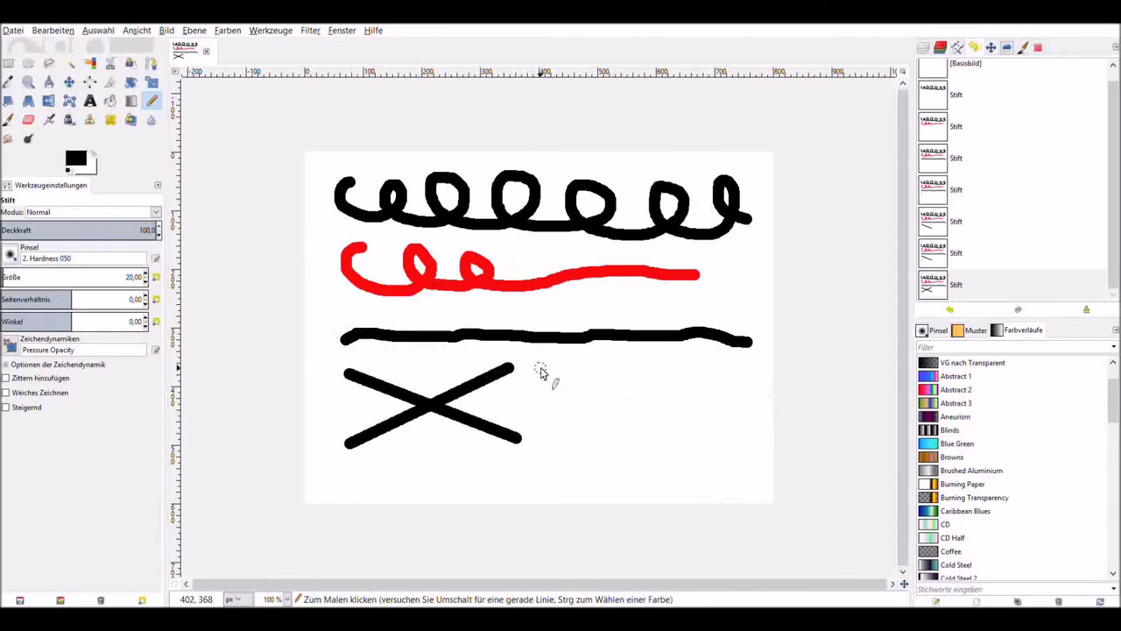
pyautogui.click(540, 369)
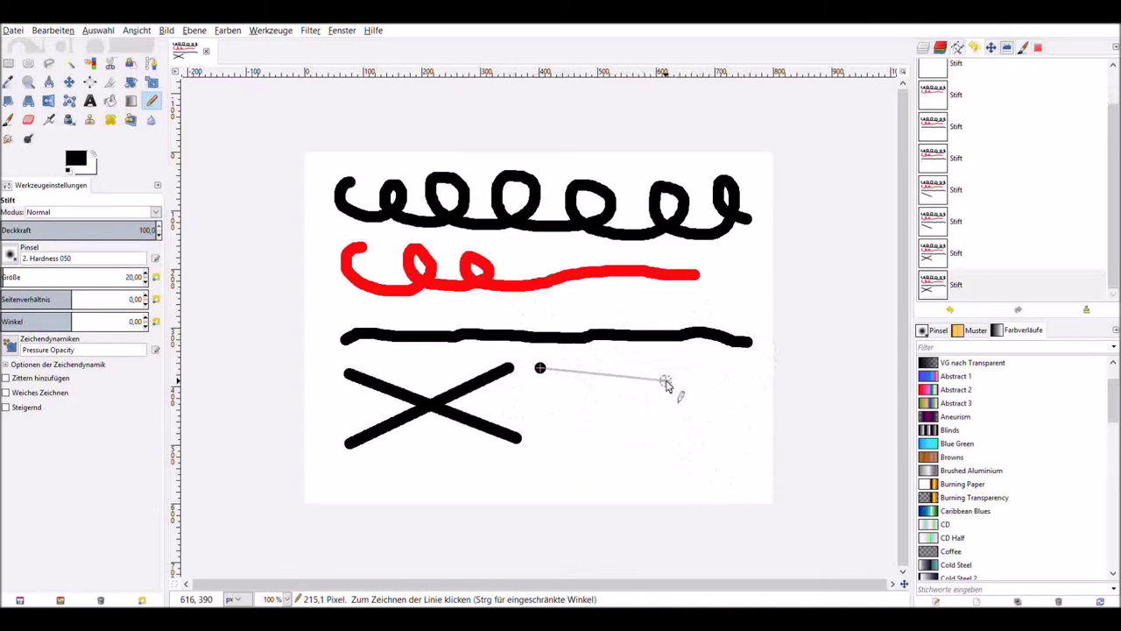
# Step: Draw the four straight sides of a black rectangle to the right of the X
pyautogui.press('ctrl')
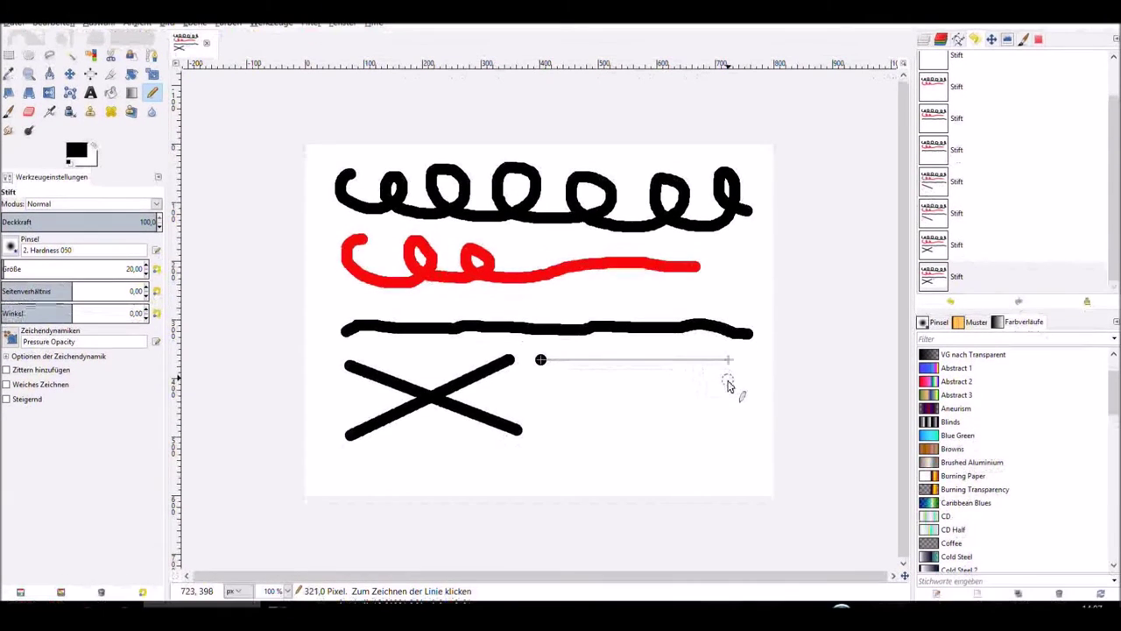
pyautogui.click(744, 368)
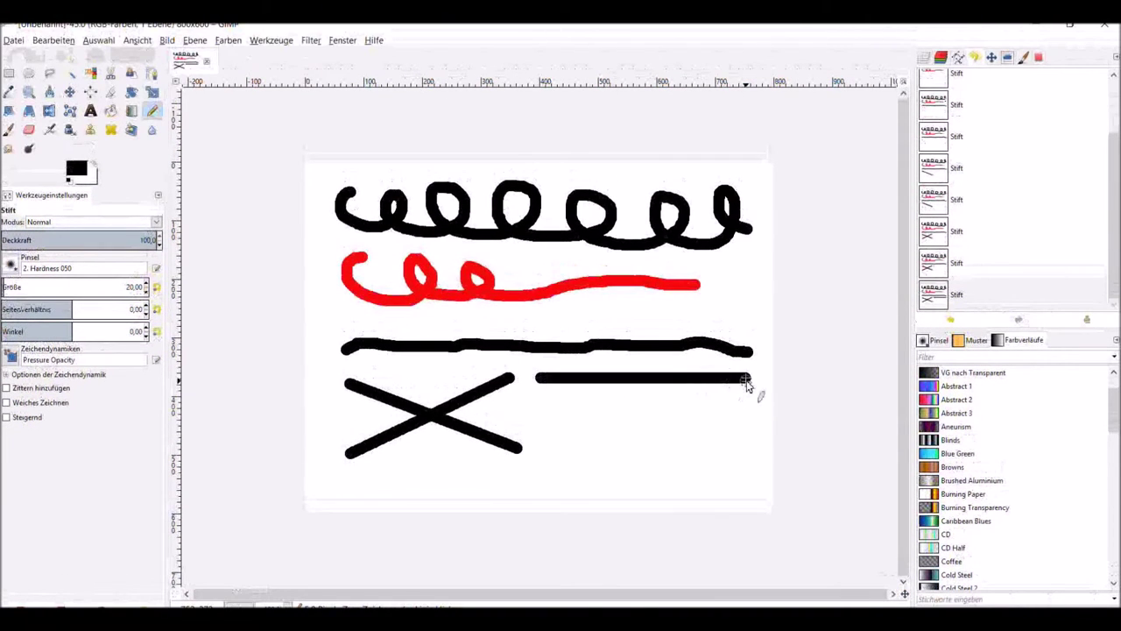
pyautogui.click(743, 450)
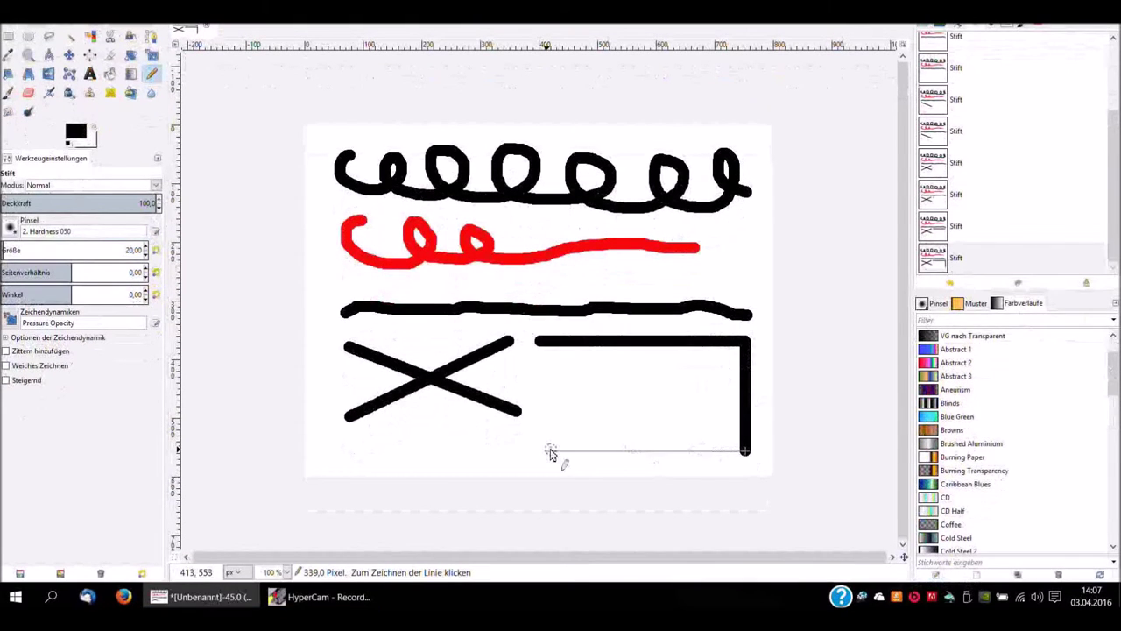
pyautogui.keyDown('shift'); pyautogui.click(542, 452); pyautogui.keyUp('shift')
pyautogui.keyDown('shift'); pyautogui.click(540, 342); pyautogui.keyUp('shift')
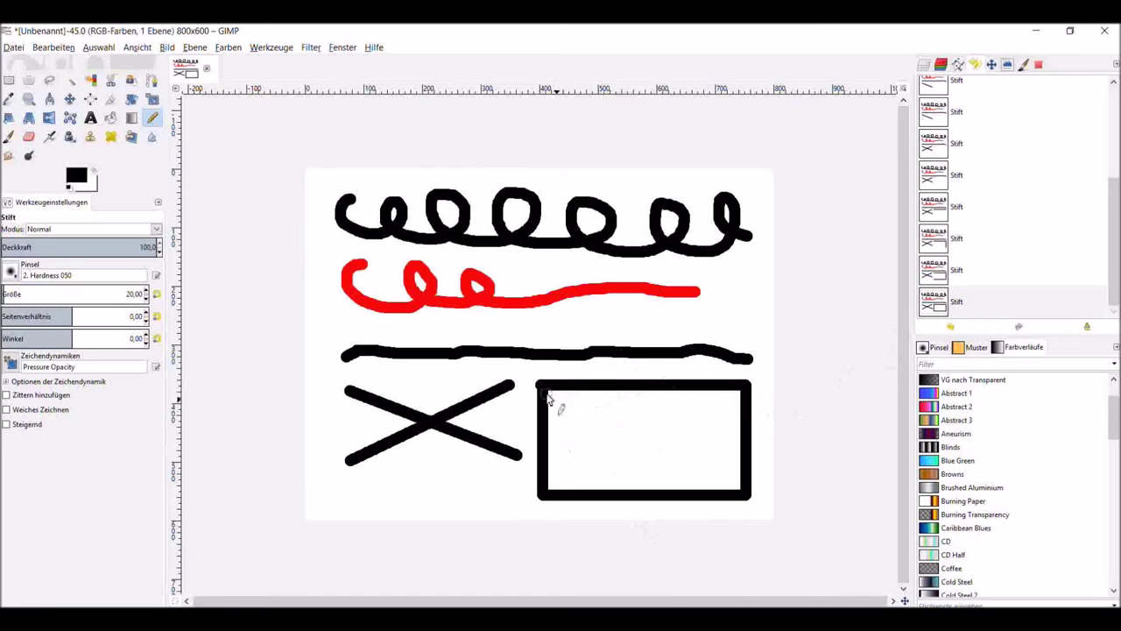
# Step: Divide the rectangle with two vertical lines and an X of diagonals between them
pyautogui.click(594, 388)
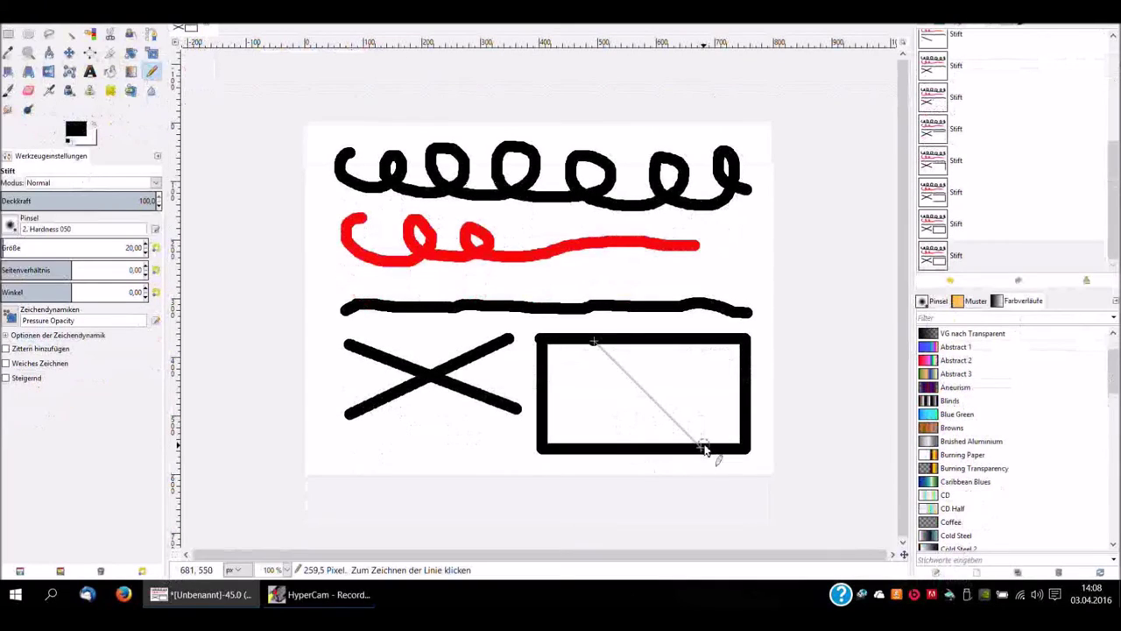
pyautogui.keyDown('shift'); pyautogui.click(702, 443); pyautogui.keyUp('shift')
pyautogui.keyDown('shift'); pyautogui.click(701, 341); pyautogui.keyUp('shift')
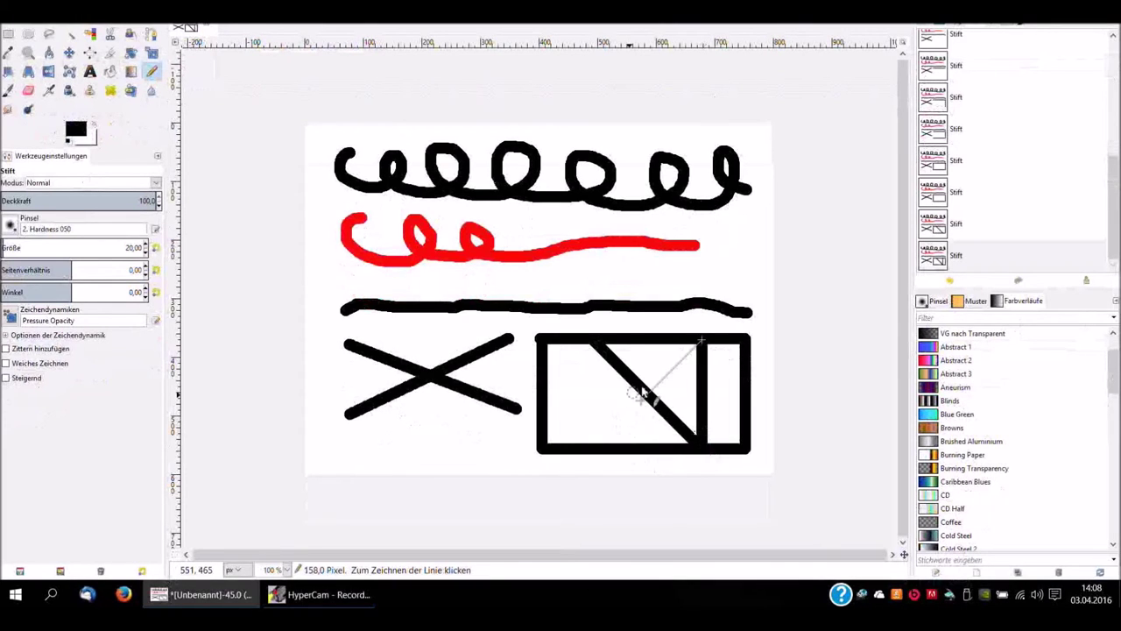
pyautogui.keyDown('shift'); pyautogui.click(593, 451); pyautogui.keyUp('shift')
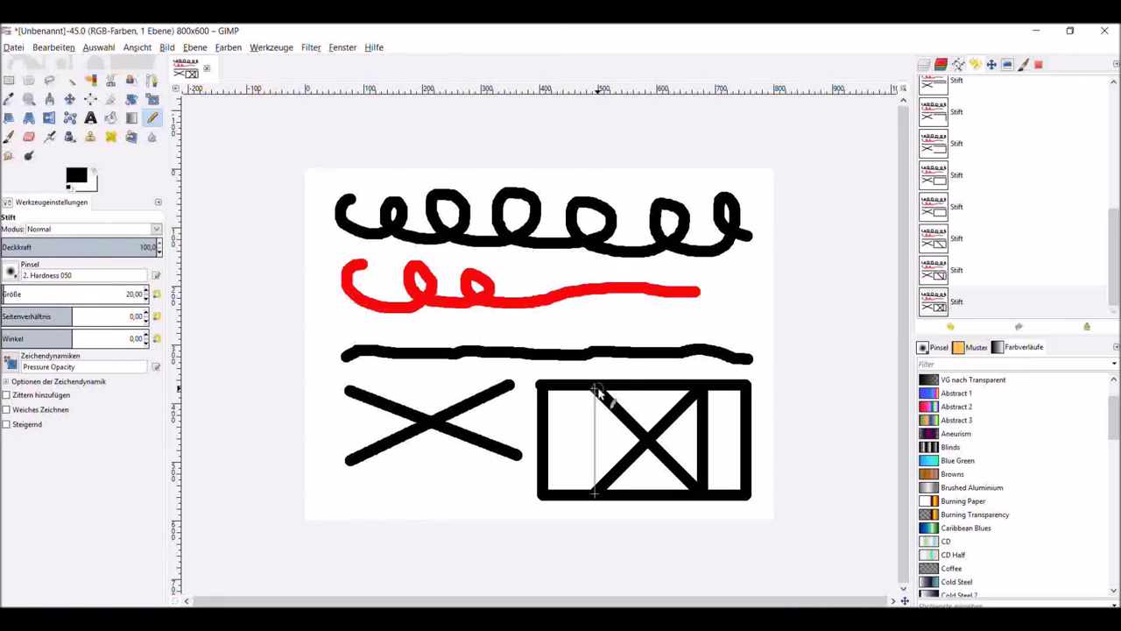
pyautogui.keyDown('shift'); pyautogui.click(594, 388); pyautogui.keyUp('shift')
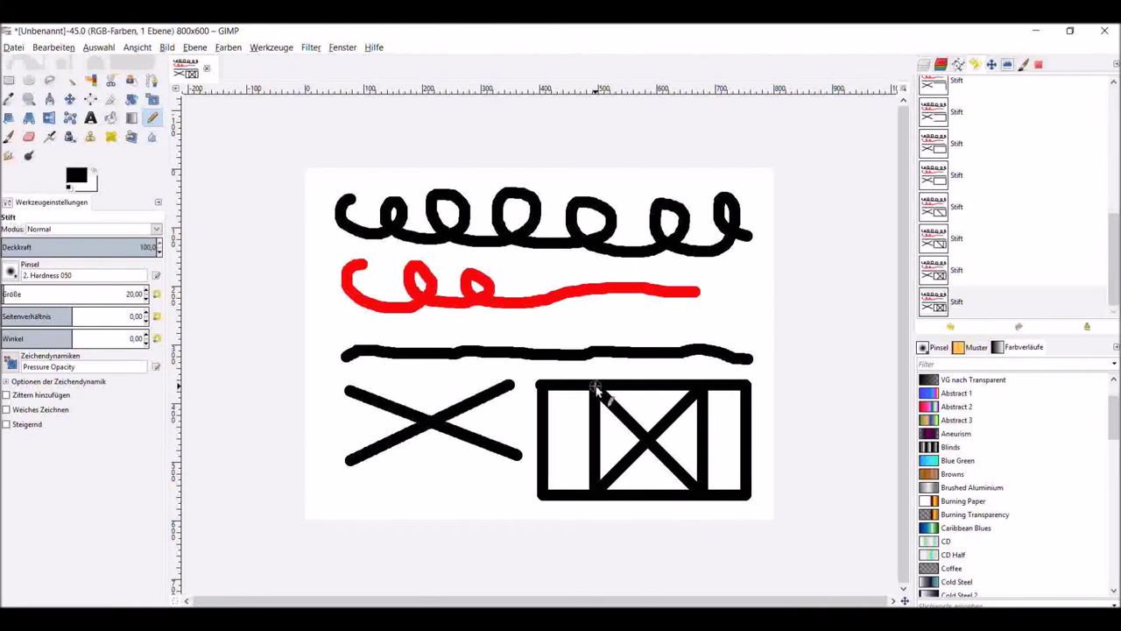